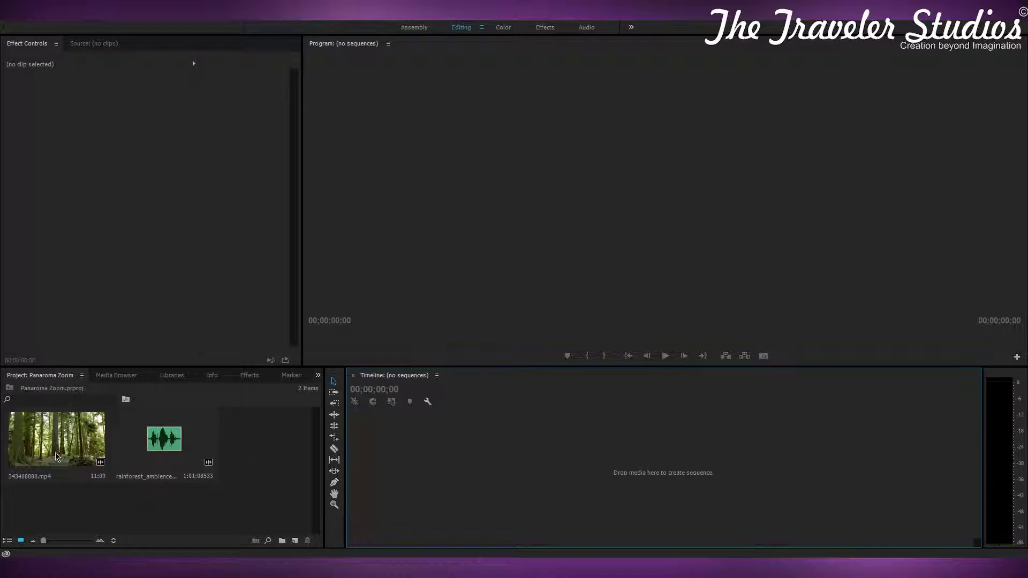
Step: Create a new sequence from the forest clip and preview its playback
drag(55, 456, 460, 469)
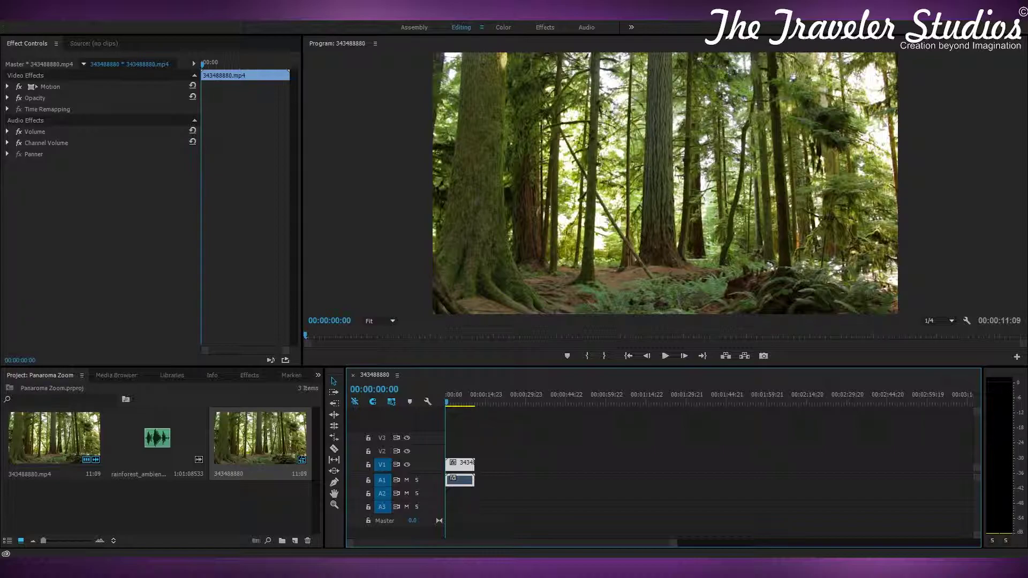
key(space)
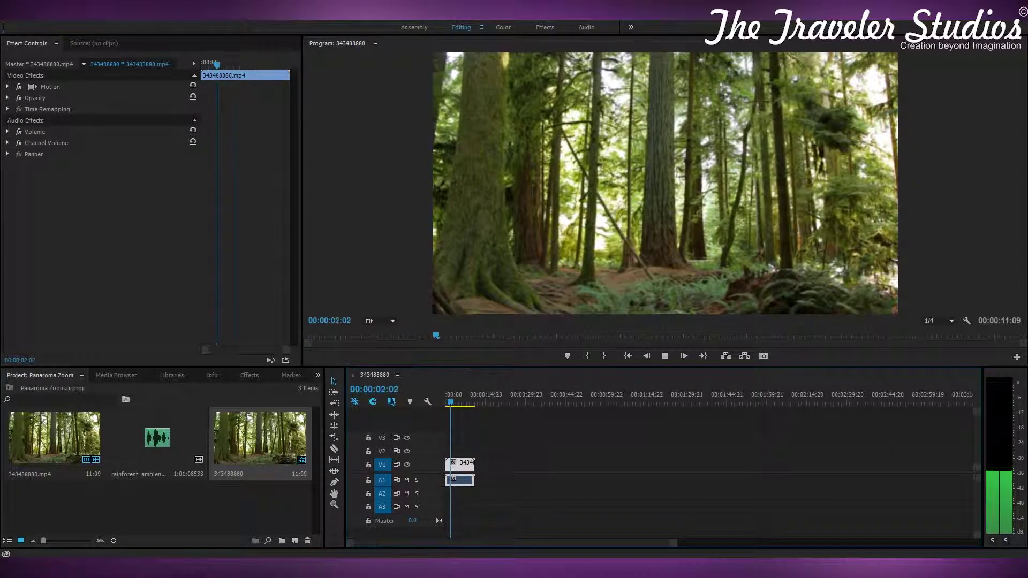
key(space)
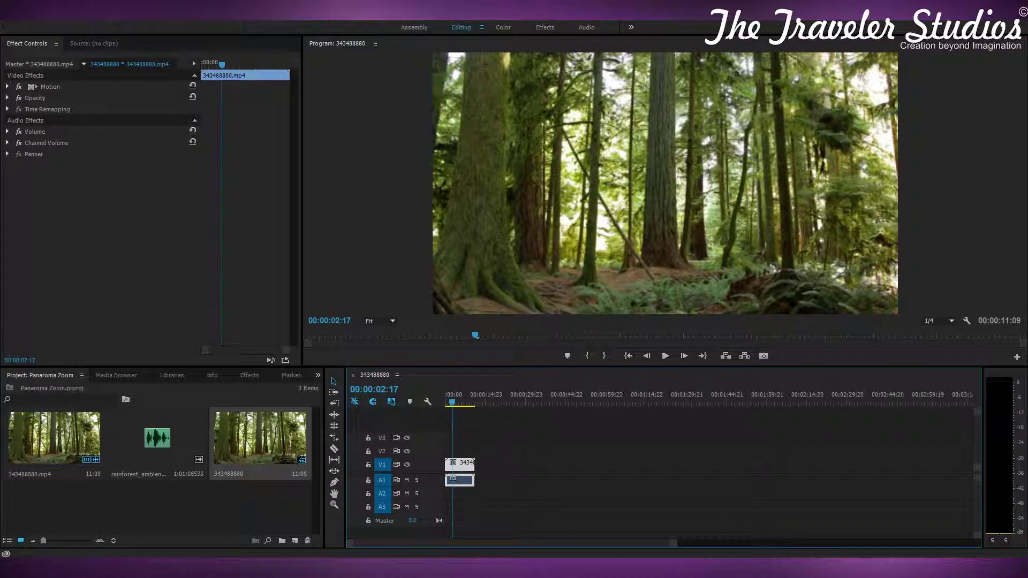
Step: Unlink the clip's audio, delete the A1 audio, then zoom the timeline and return to start
alt+click(464, 468)
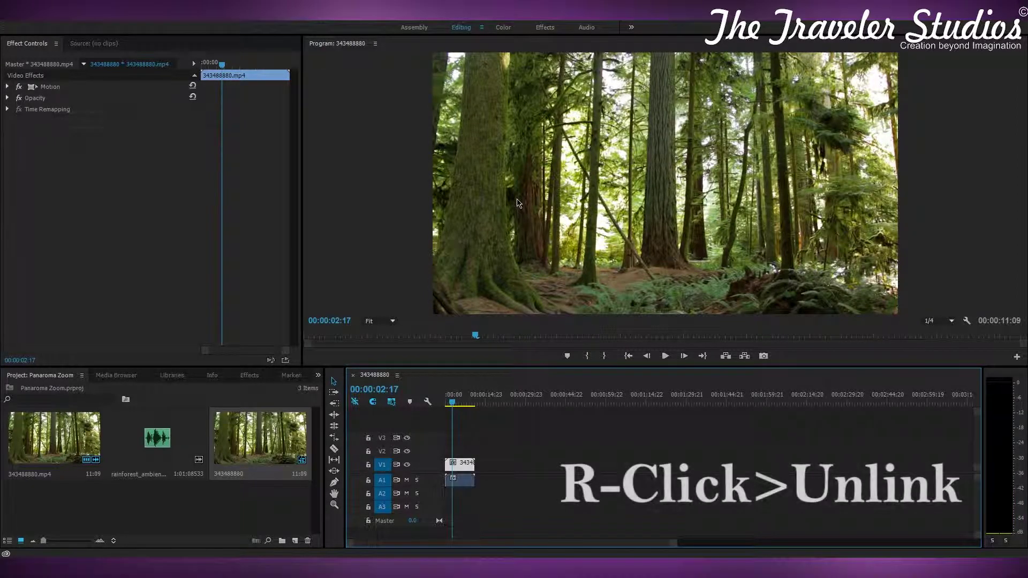
alt+click(464, 481)
key(Delete)
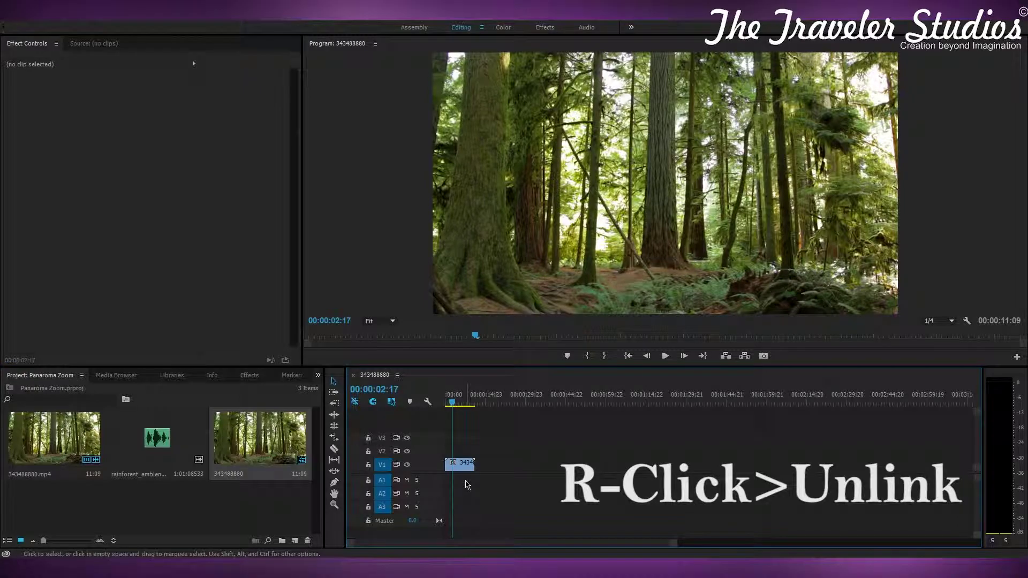
drag(675, 545, 561, 550)
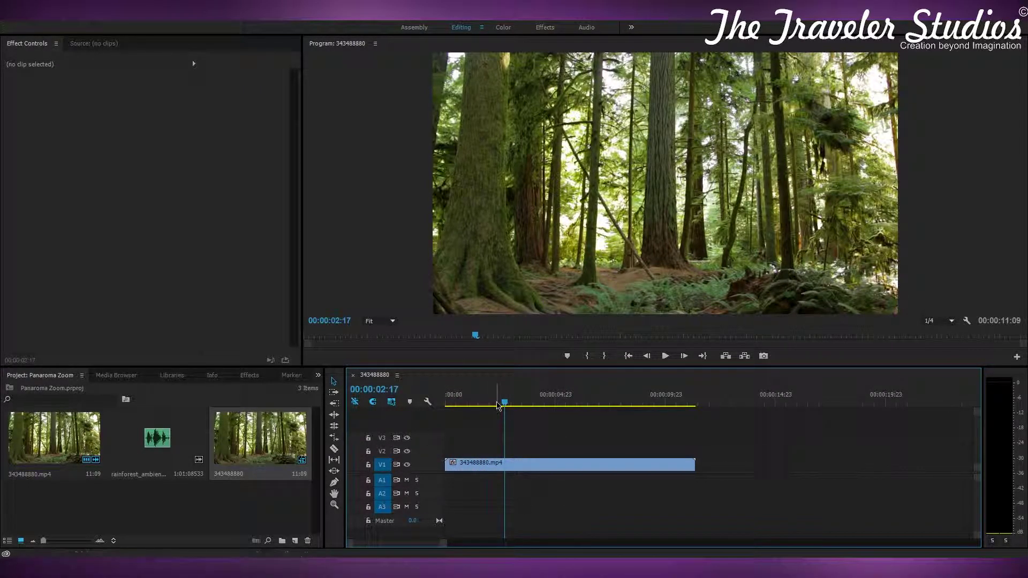
key(Home)
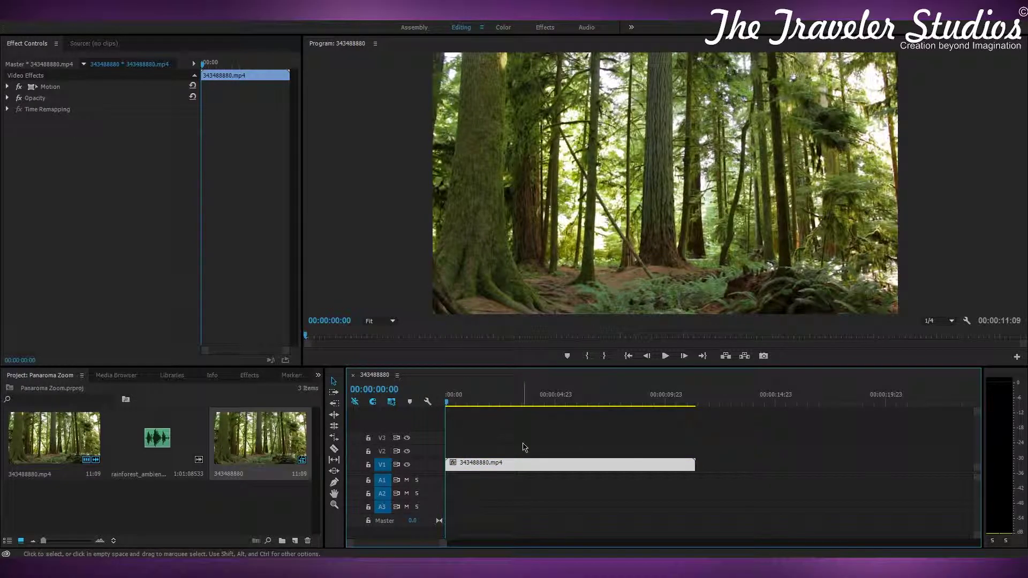
Step: Add a default 5:00 Adjustment Layer to the project bin via New Item
click(528, 450)
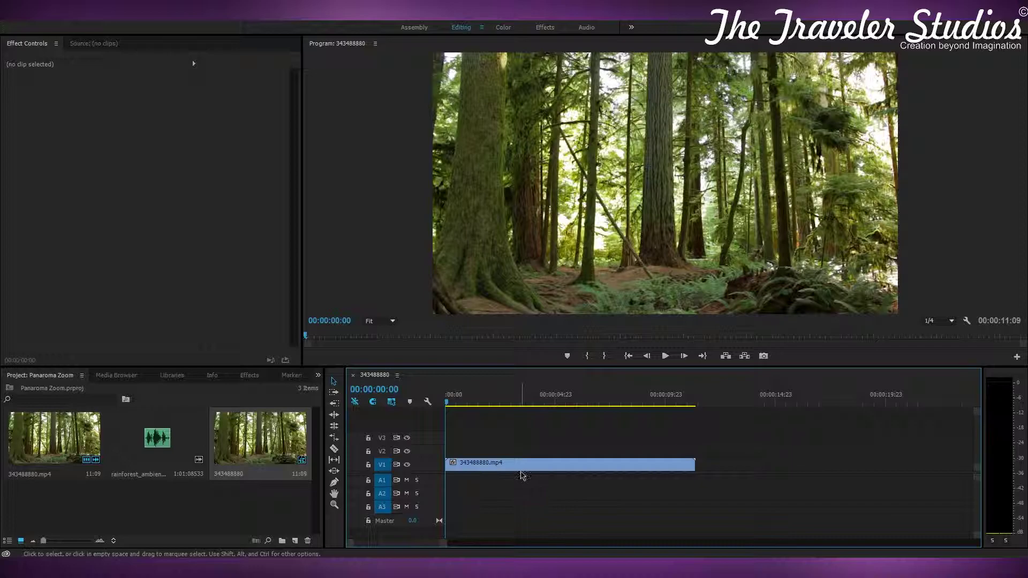
click(523, 466)
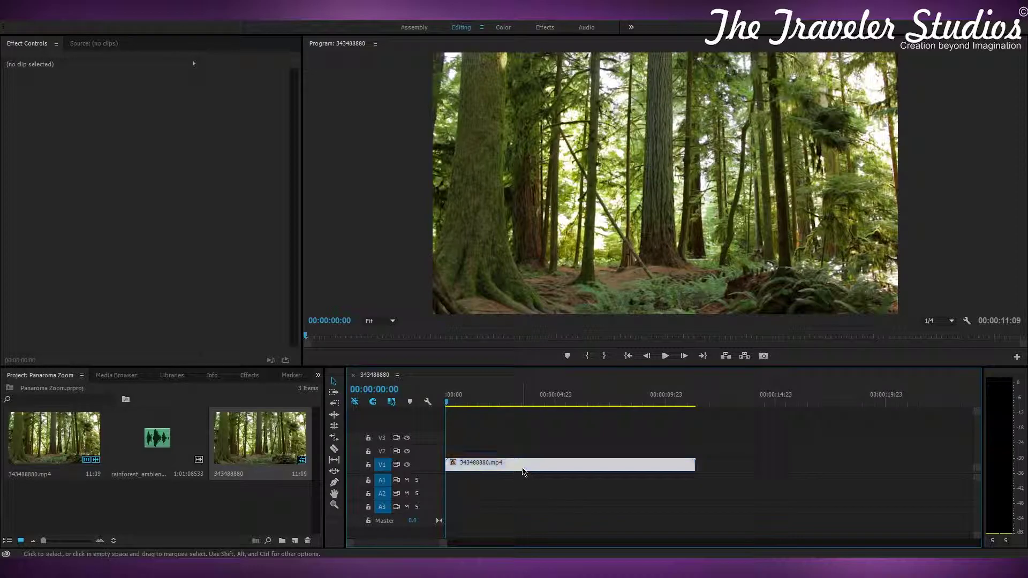
click(246, 376)
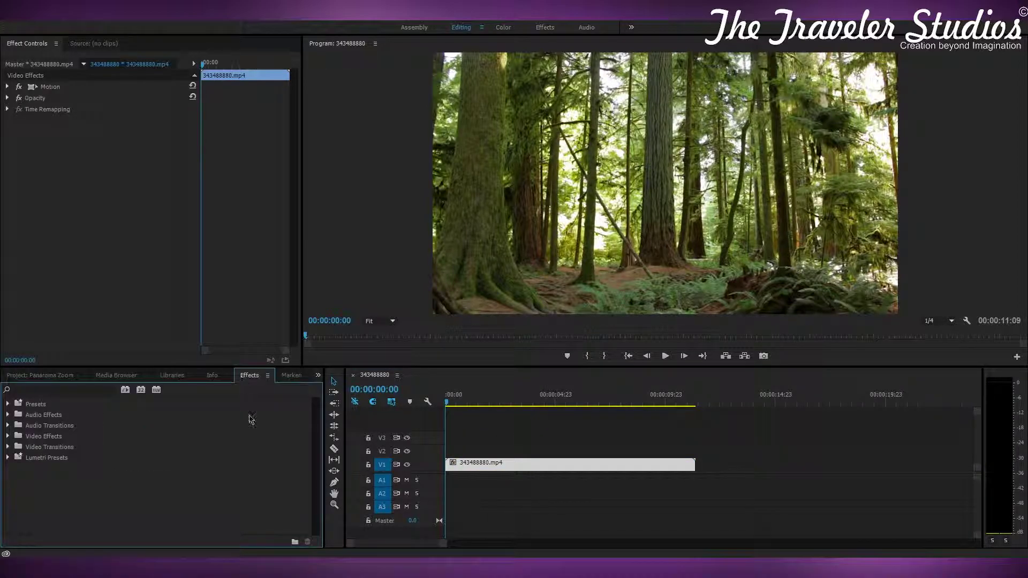
click(58, 376)
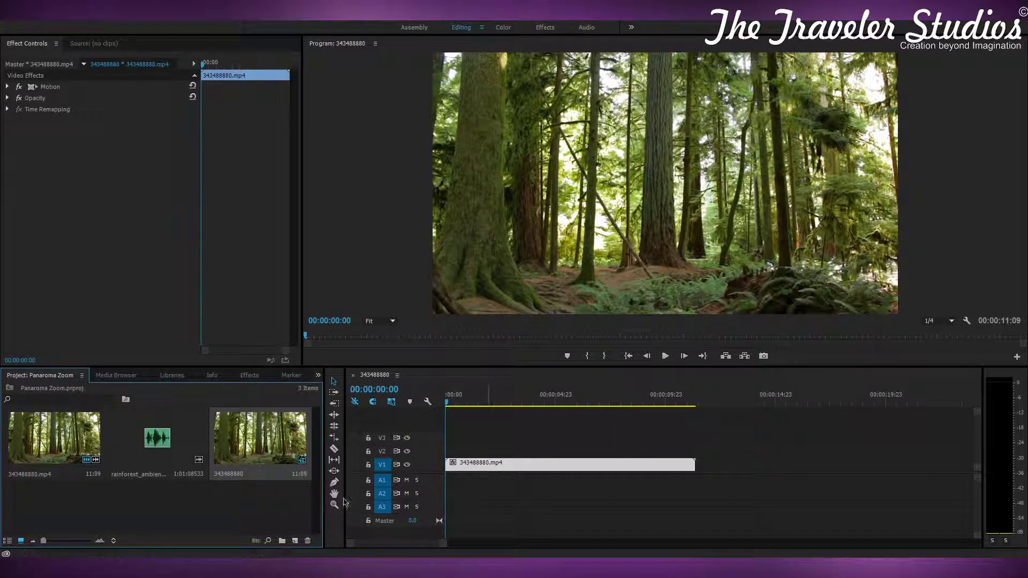
click(295, 541)
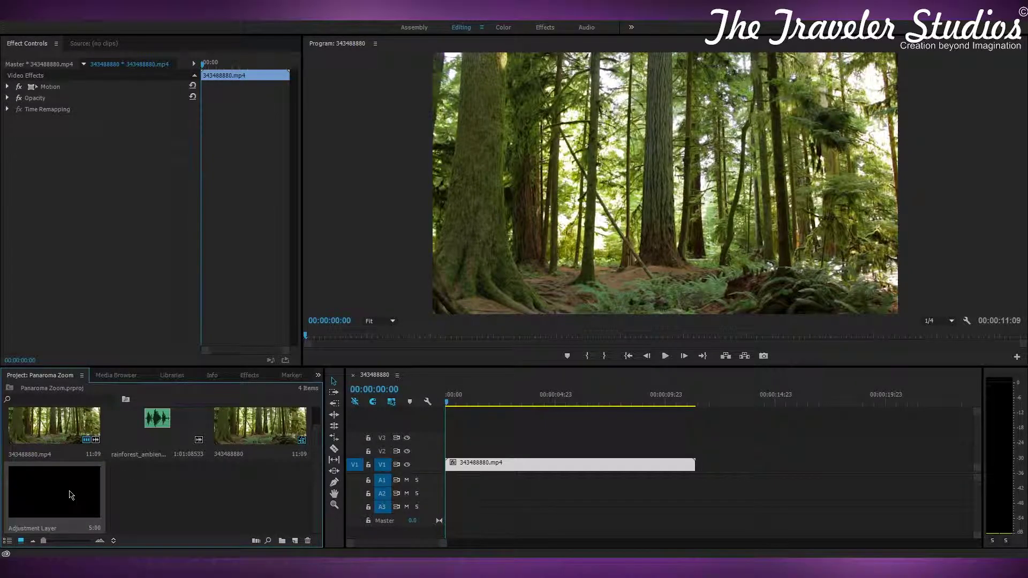
Step: Place the Adjustment Layer on V2 and V3, extending both to the forest clip's end
drag(71, 495, 694, 455)
drag(57, 490, 481, 438)
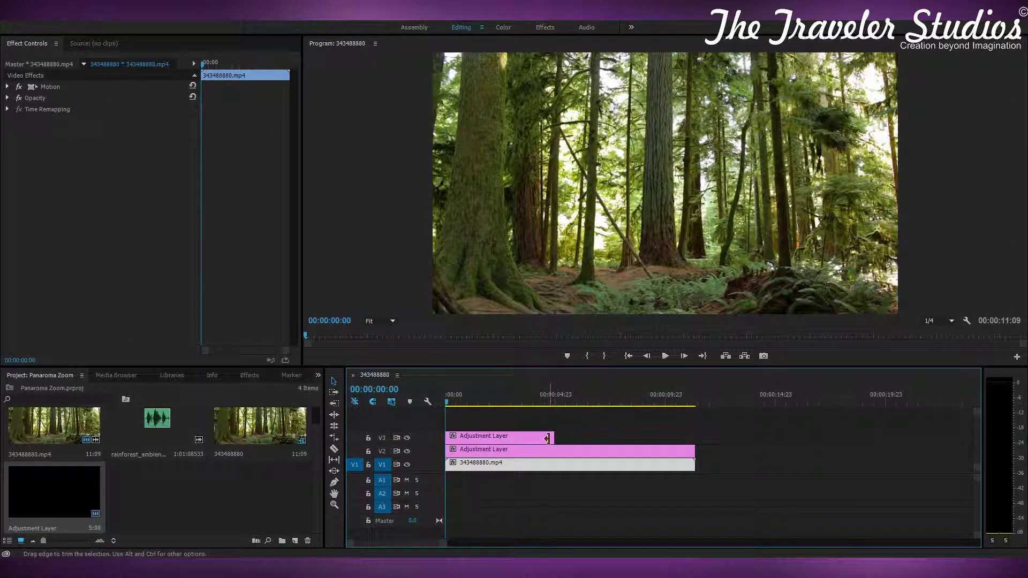
drag(547, 438, 690, 445)
click(558, 453)
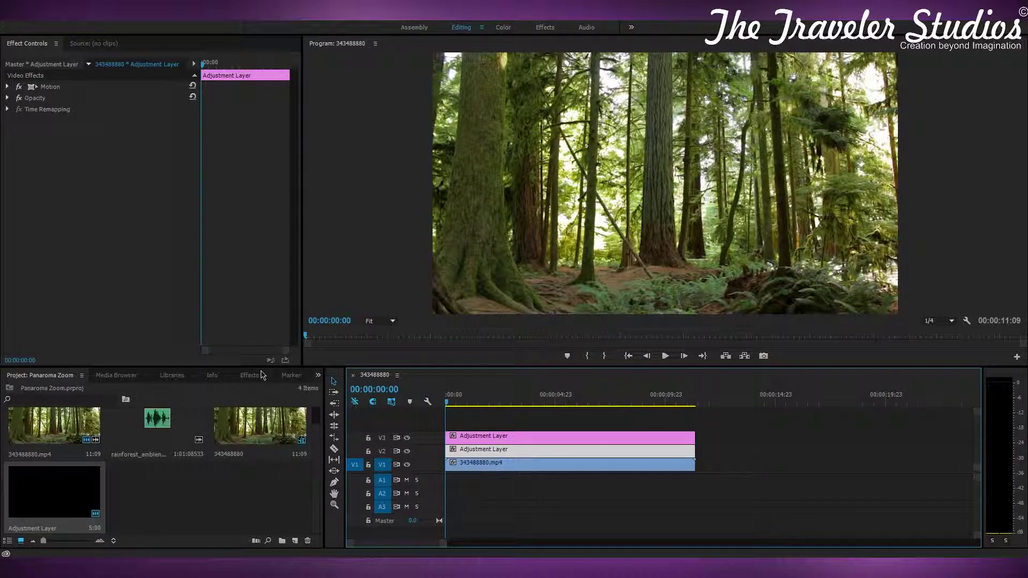
Step: Search effects for 'lens d' and apply Lens Distortion to the V2 adjustment layer
click(261, 377)
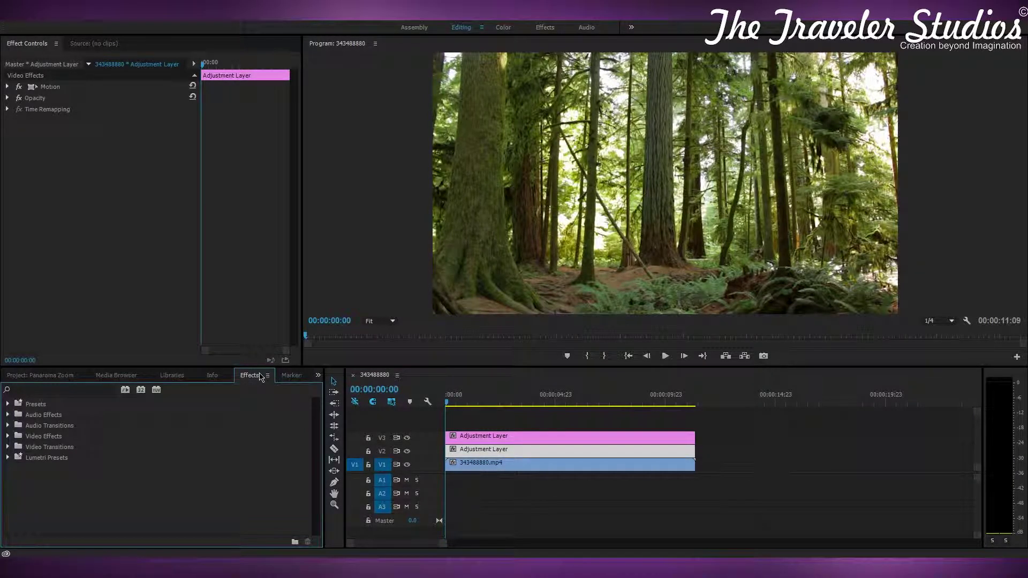
click(81, 390)
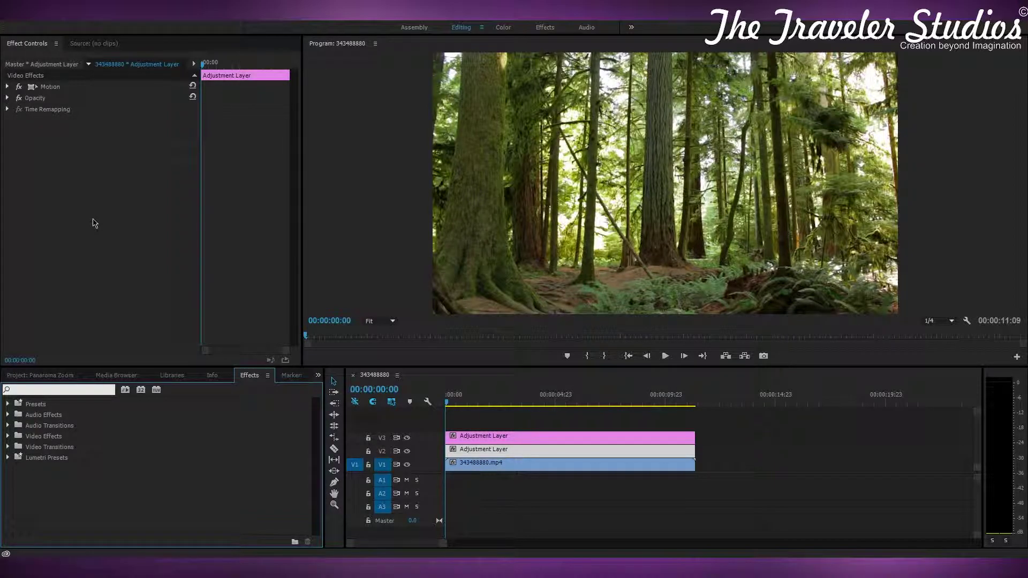
text(lens)
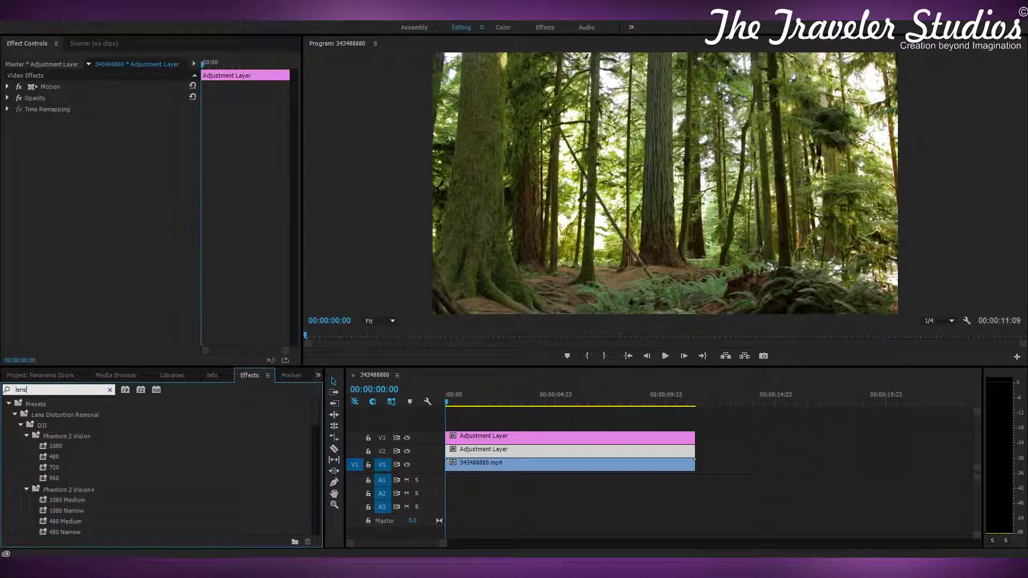
text( dis)
drag(316, 415, 315, 531)
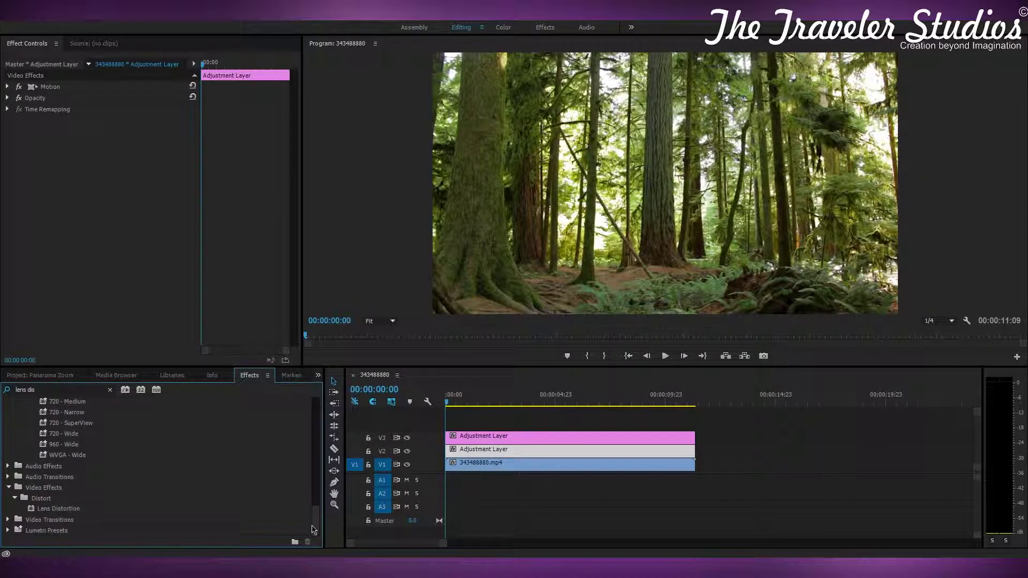
drag(84, 514, 127, 258)
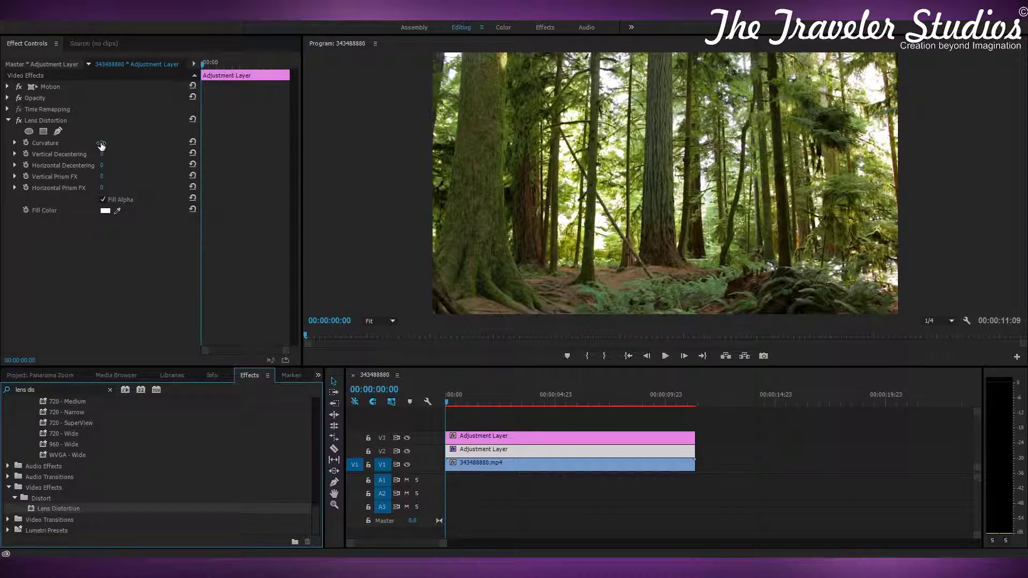
Step: Scrub Lens Distortion Curvature to about -36 on the V2 adjustment layer
drag(101, 145, 271, 161)
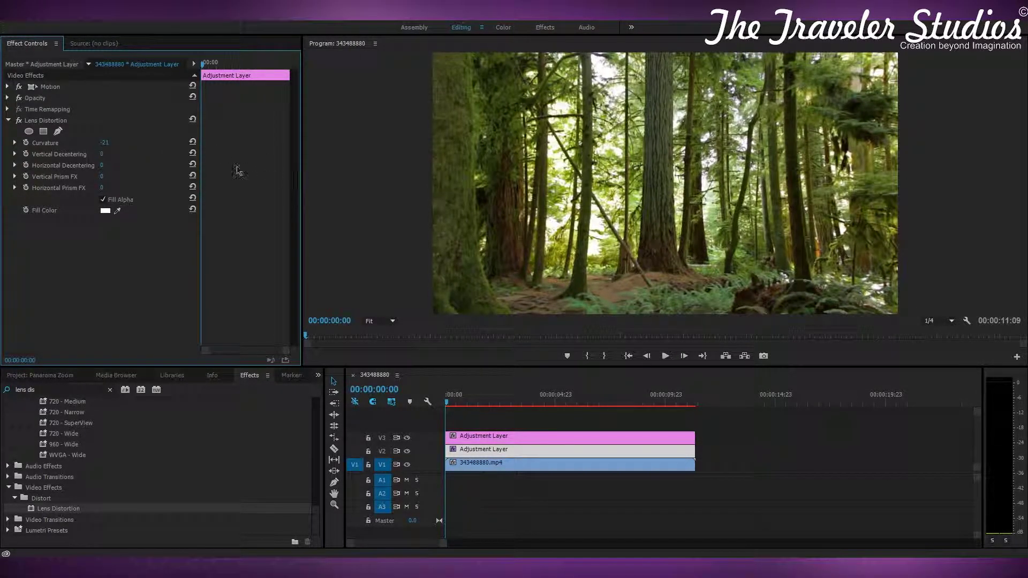
drag(104, 145, 81, 145)
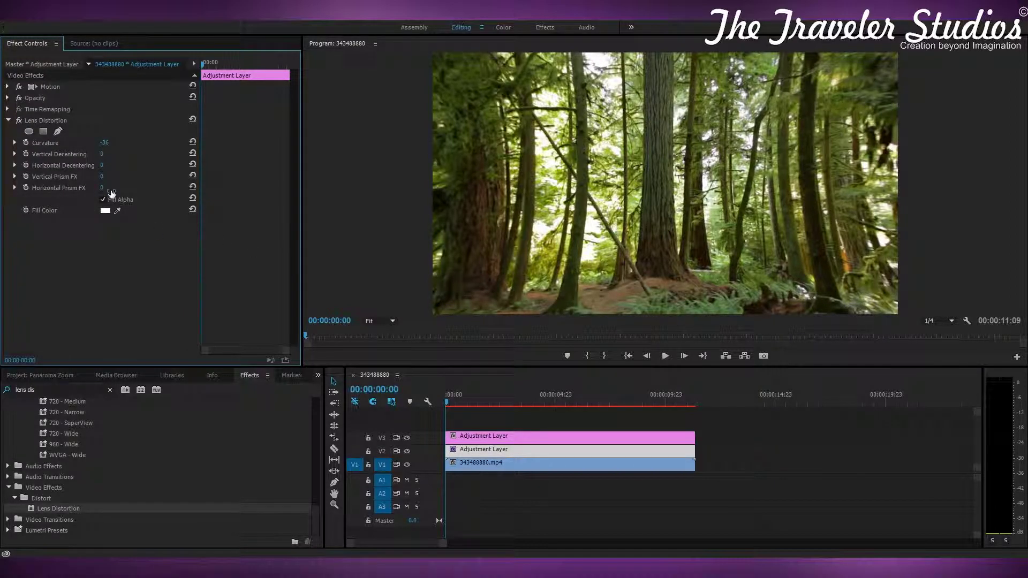
click(529, 455)
Step: Preview the fisheye-warped clip, then select the V3 adjustment layer
key(space)
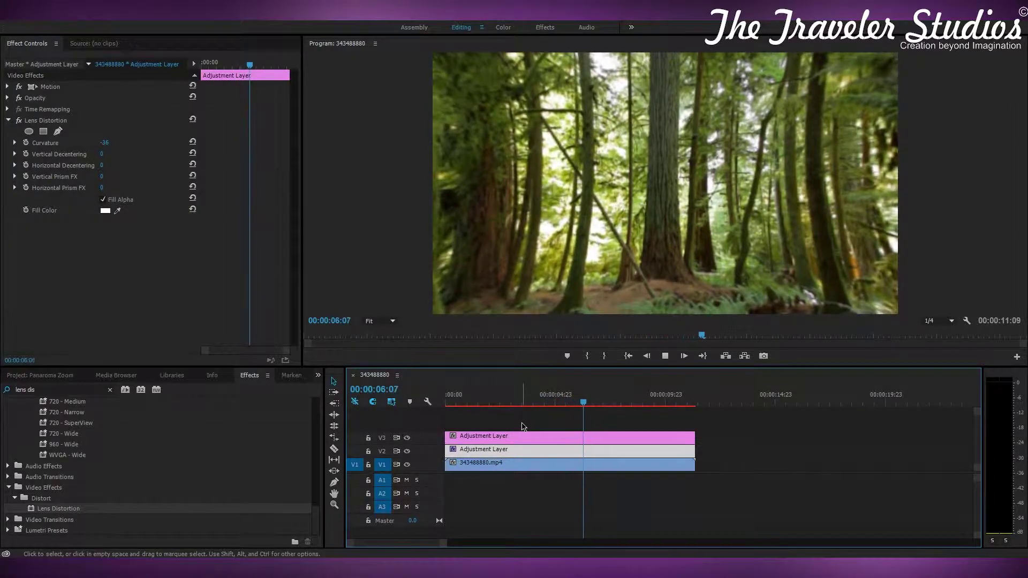
key(space)
click(517, 438)
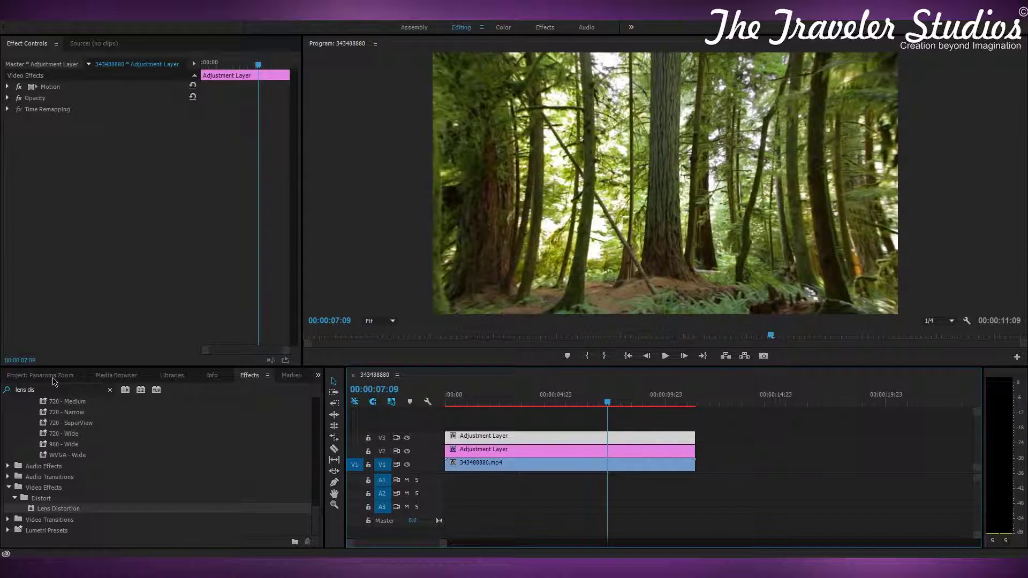
click(54, 376)
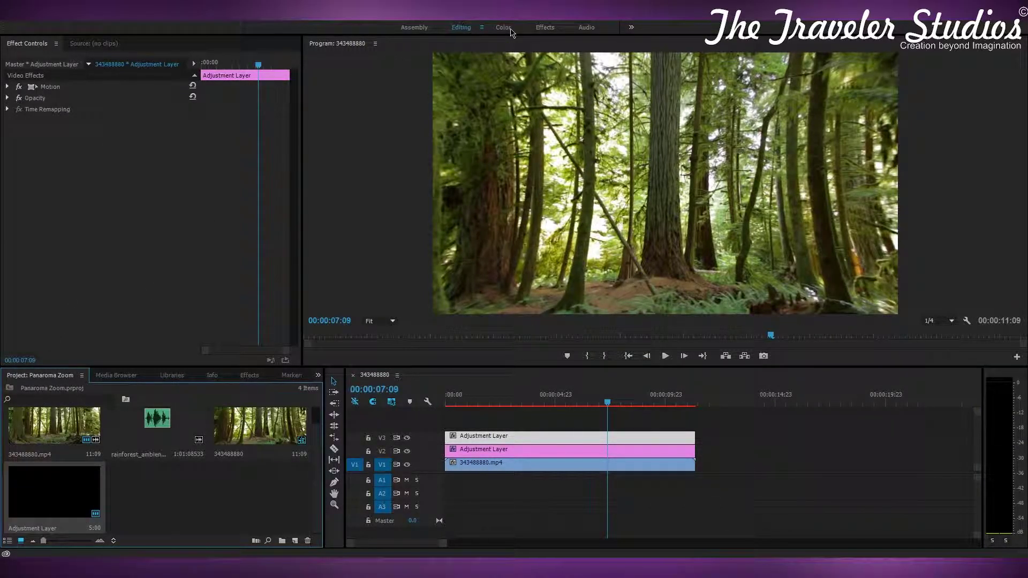
Step: In the Color workspace, open Lumetri RGB Curves and pull down the red highlights
click(503, 27)
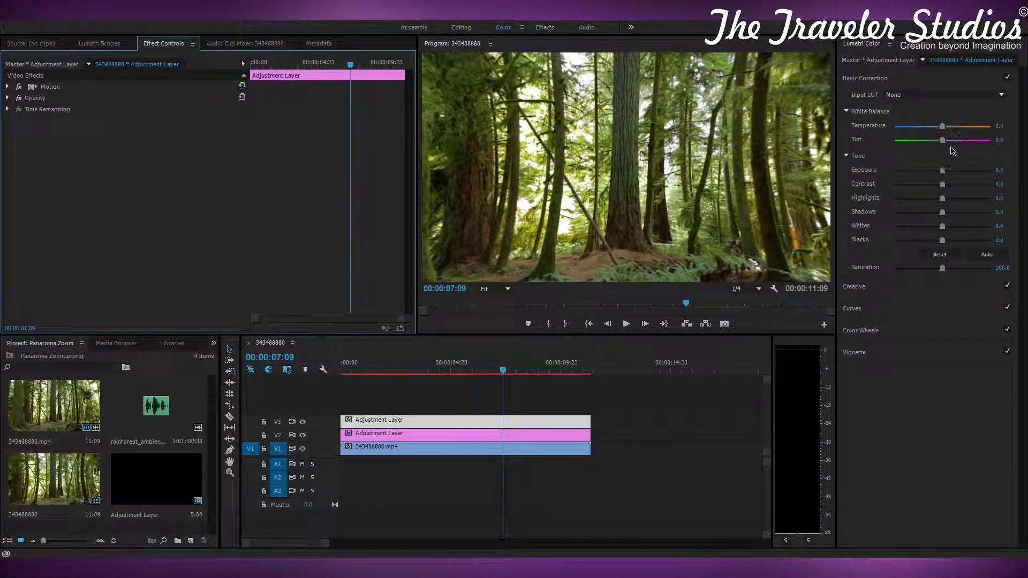
click(875, 80)
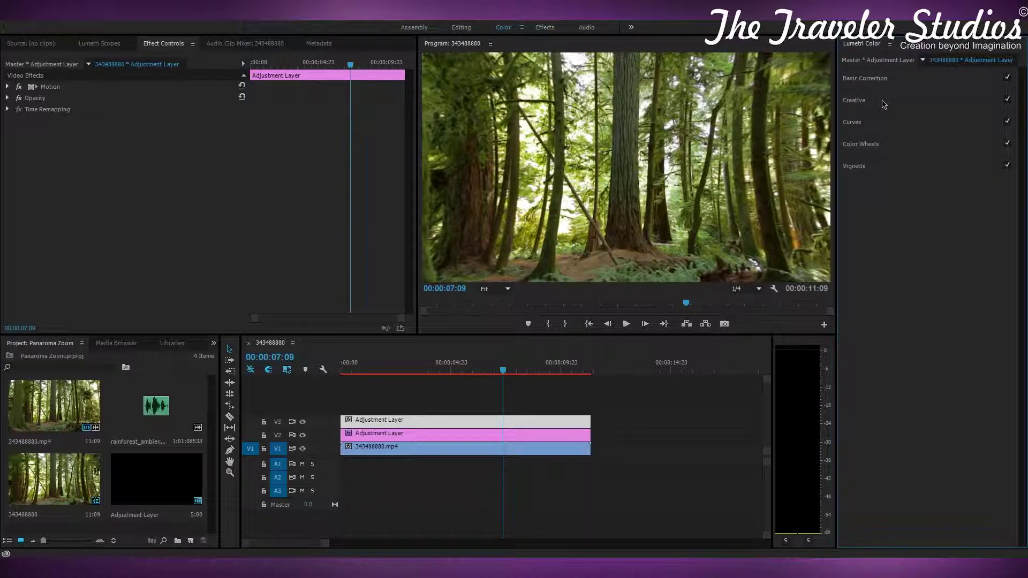
click(891, 122)
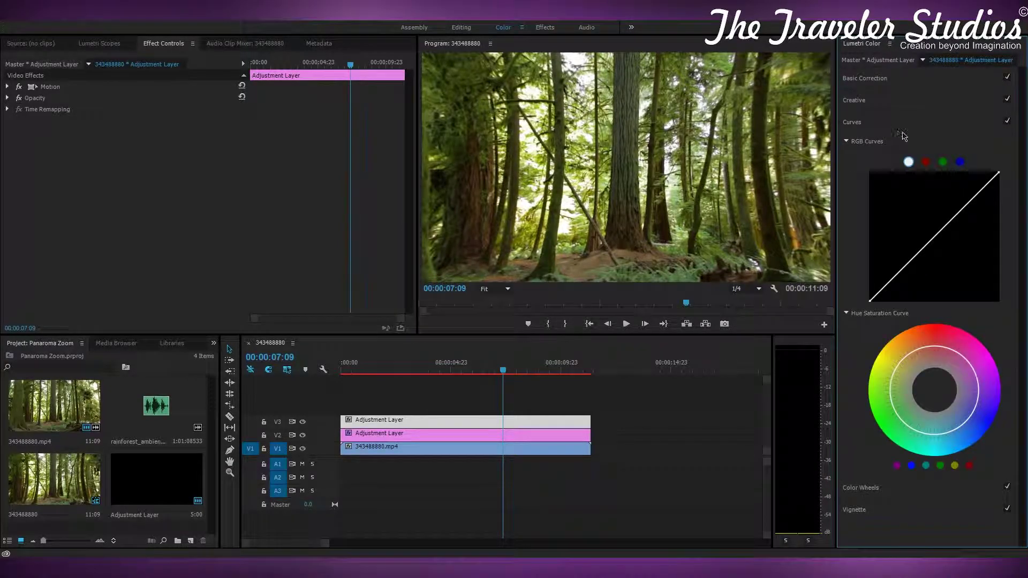
click(943, 162)
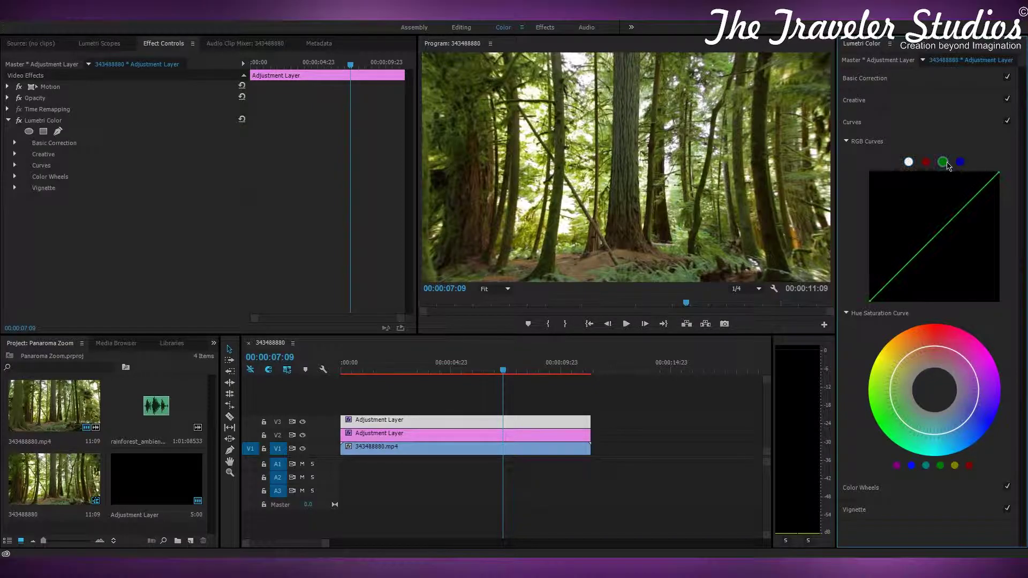
click(926, 161)
drag(994, 183, 993, 193)
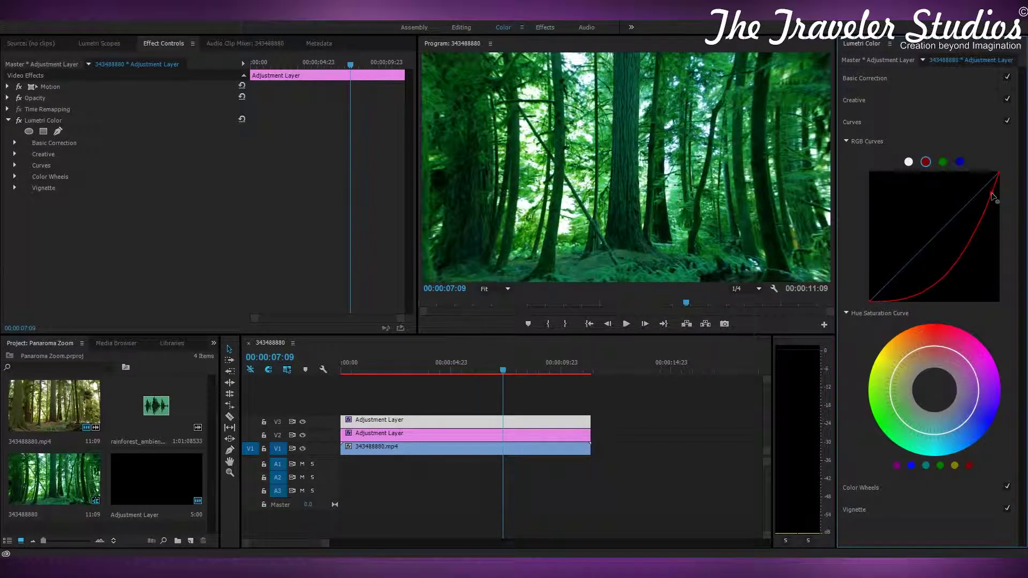
Step: Add a blue curve point, lift the green curve slightly, and raise the blue curve
click(961, 164)
click(976, 203)
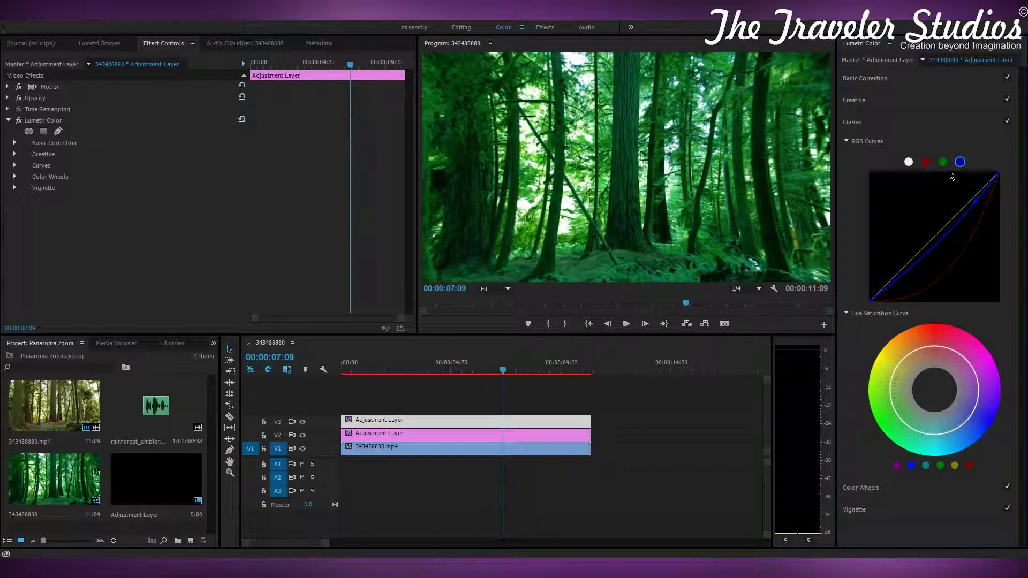
click(944, 162)
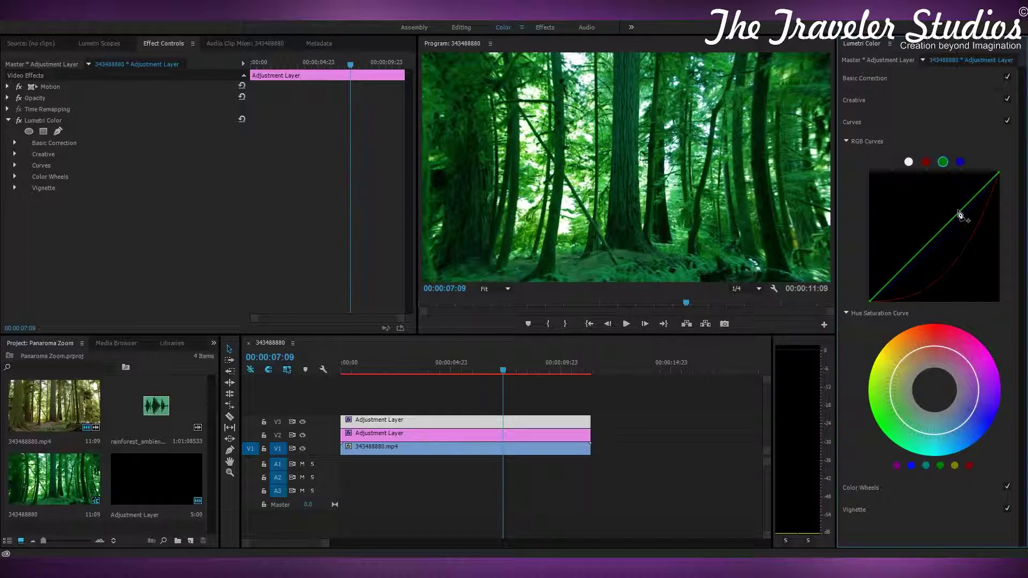
drag(960, 213, 960, 200)
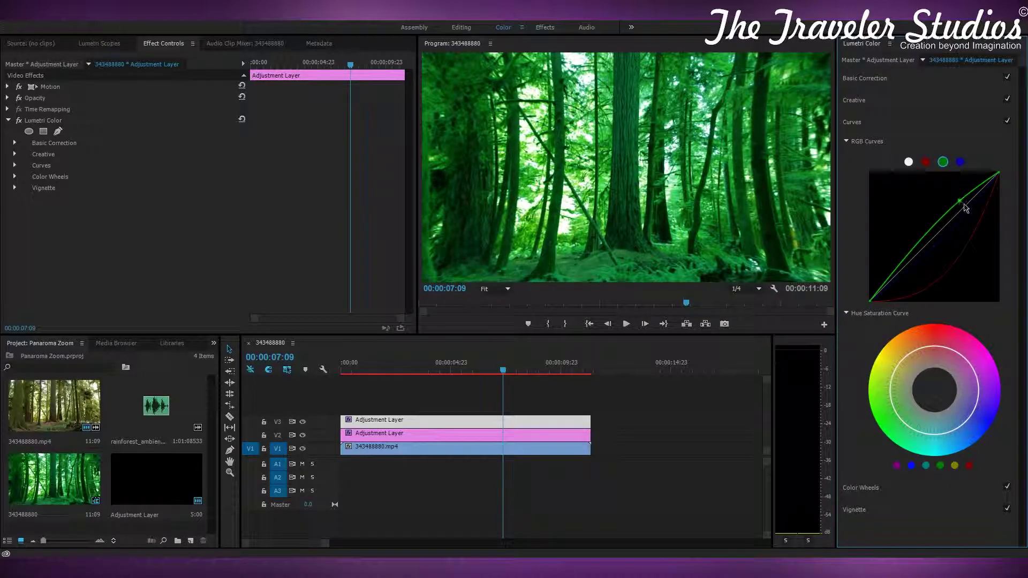
click(960, 161)
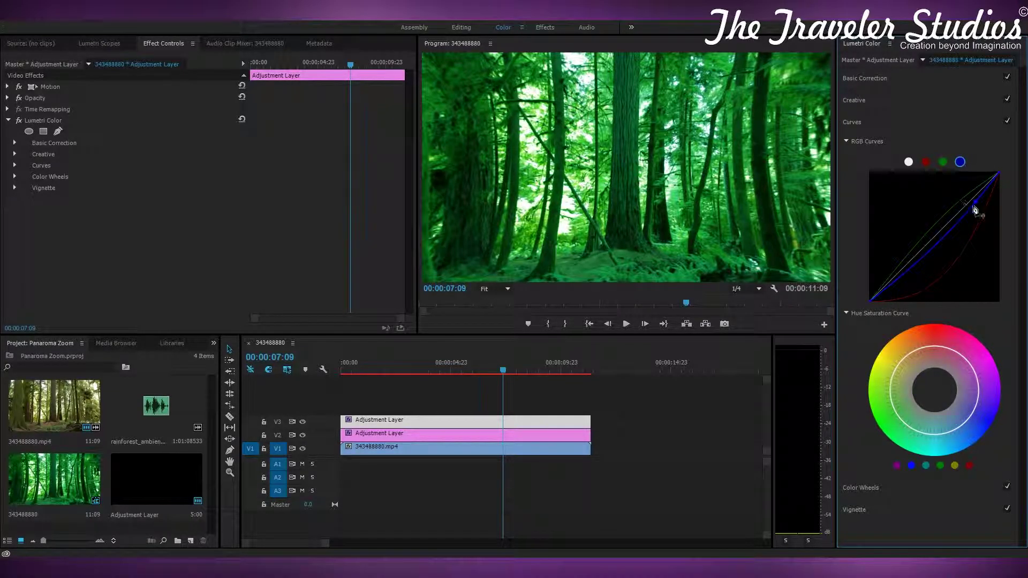
drag(973, 211, 995, 175)
Step: Set the Lumetri Vignette Amount to -2.6
click(861, 124)
click(887, 171)
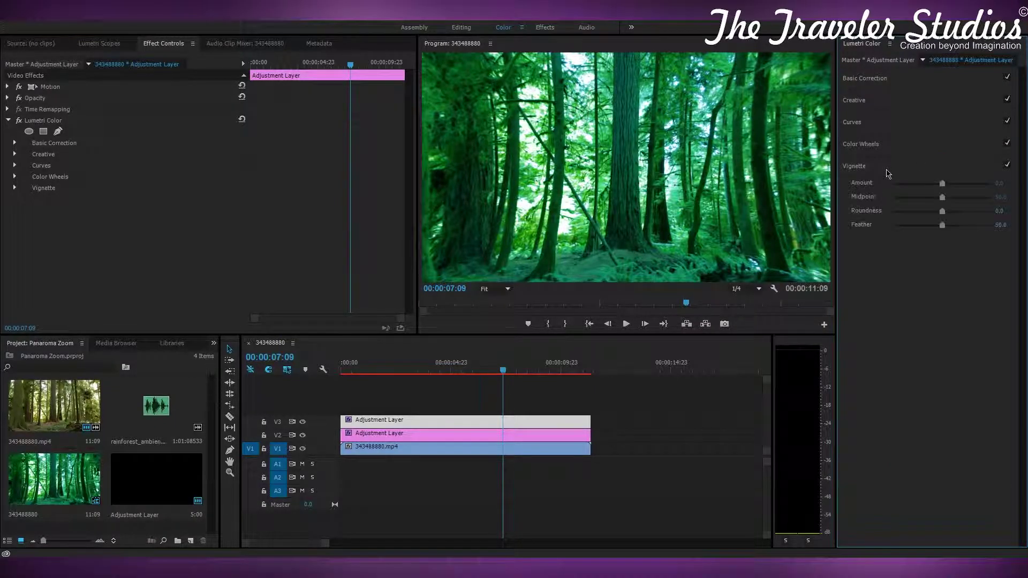
drag(945, 185, 901, 186)
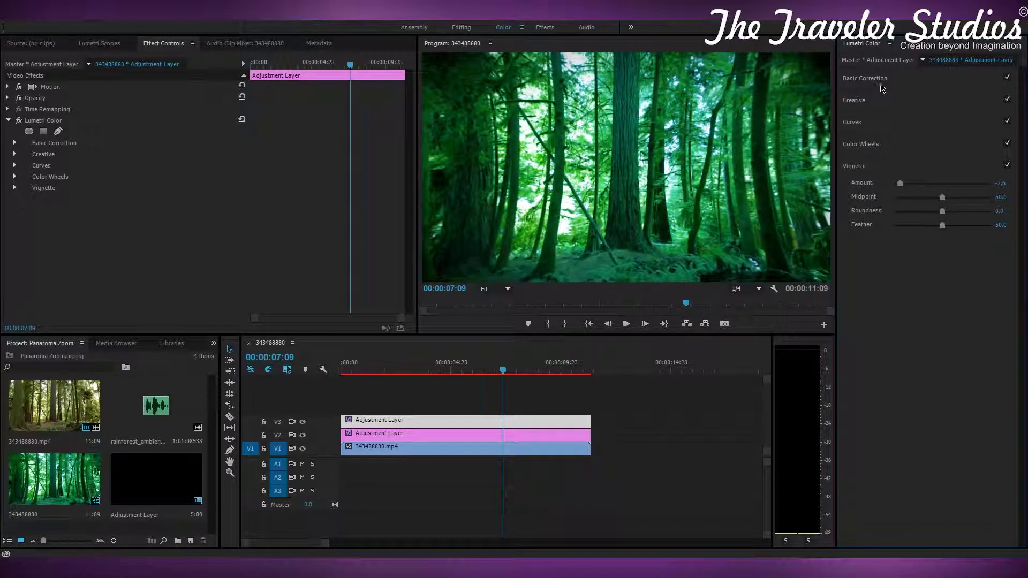
click(879, 167)
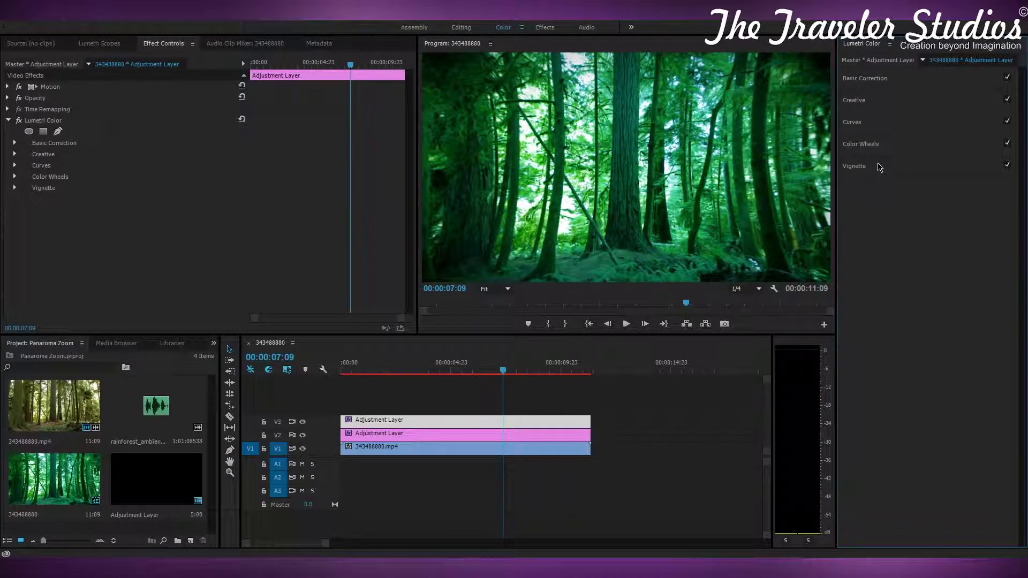
Step: Reduce the Creative look Intensity to 82.2
click(877, 100)
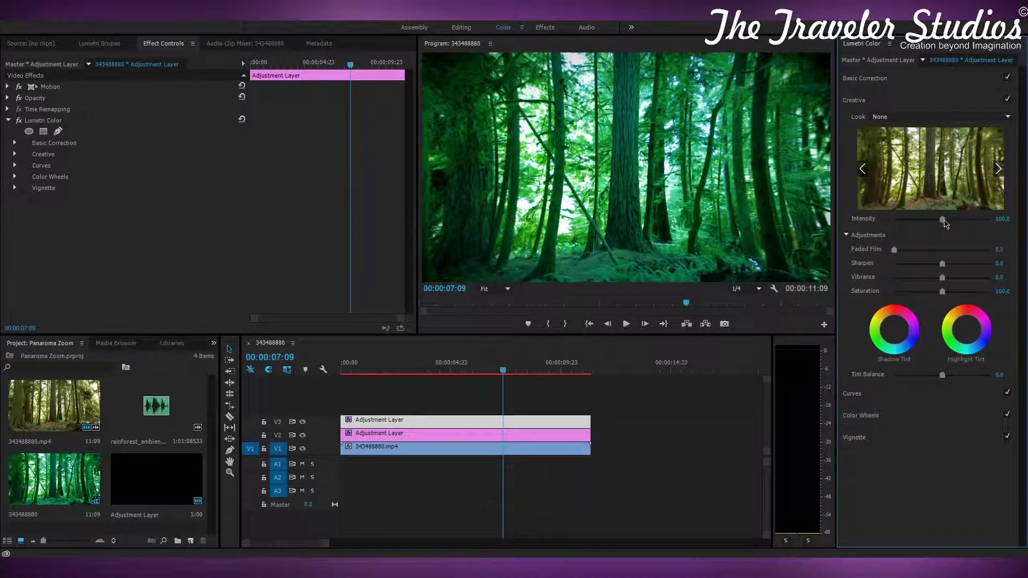
drag(943, 219, 919, 224)
click(895, 100)
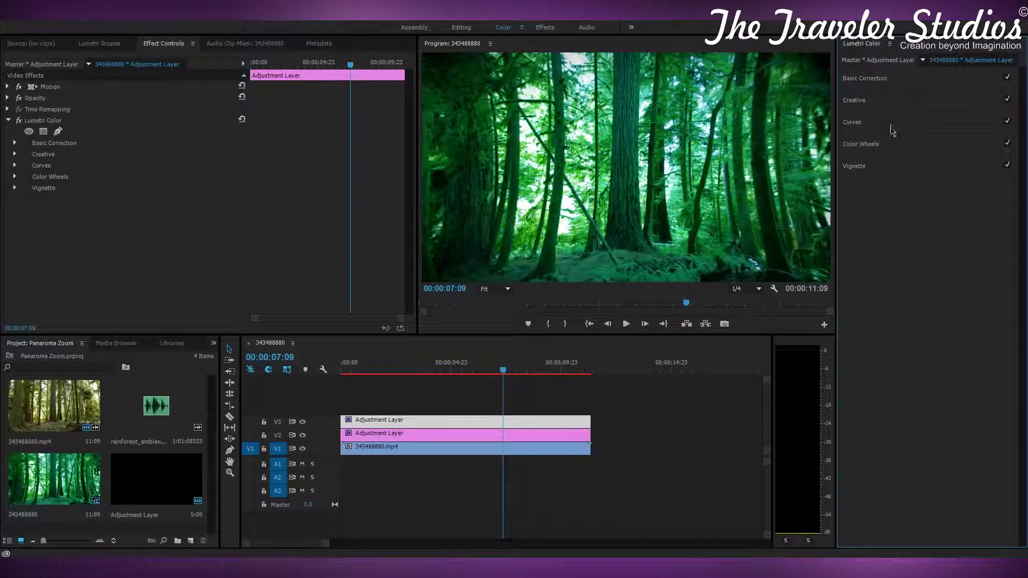
Step: Set Basic Correction: Exposure -0.7, Temperature -42.2, Tint -63.3, Contrast -11.1, Whites -23.3, Blacks -32.2
click(895, 146)
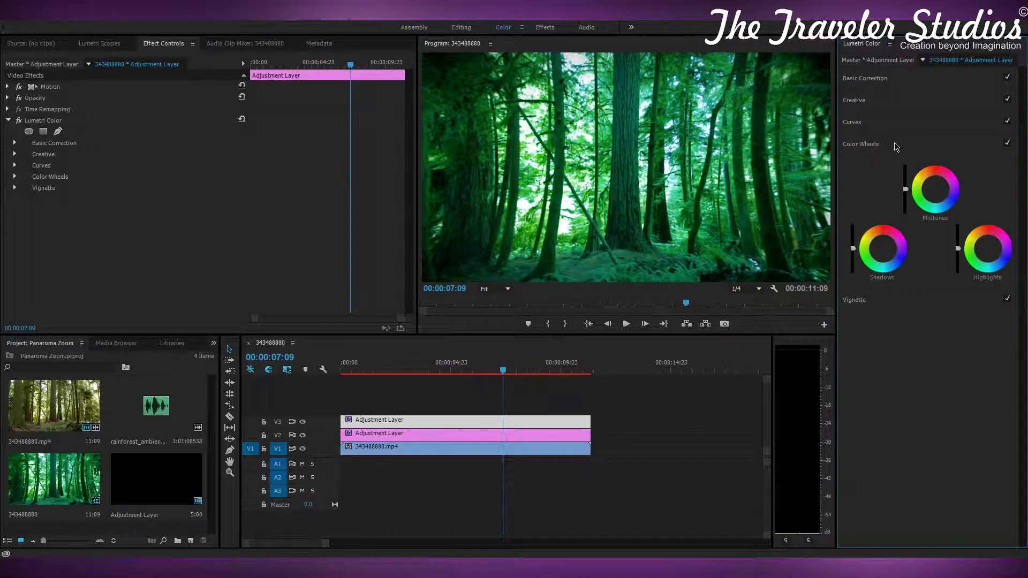
click(895, 145)
click(882, 80)
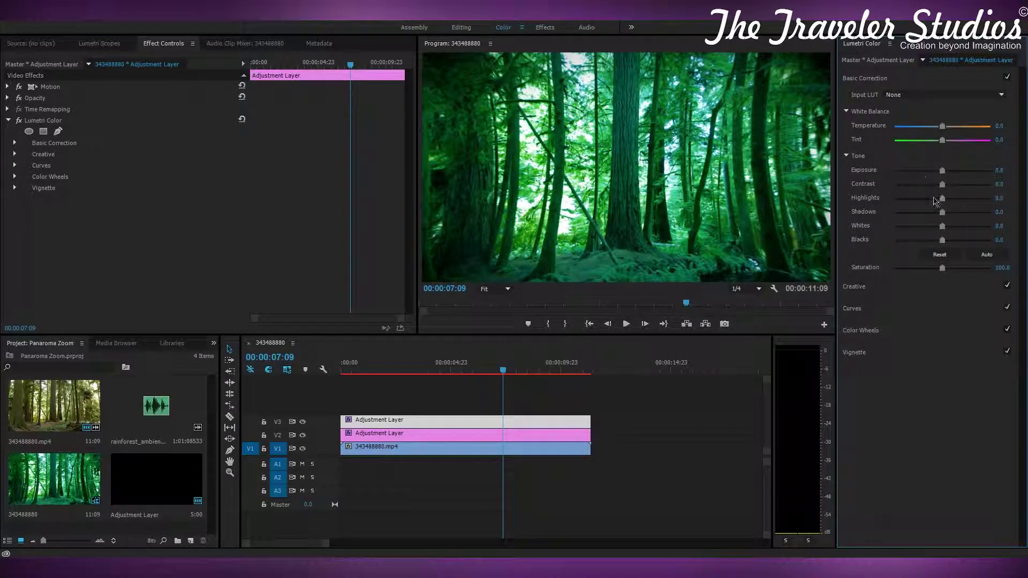
drag(942, 173, 936, 175)
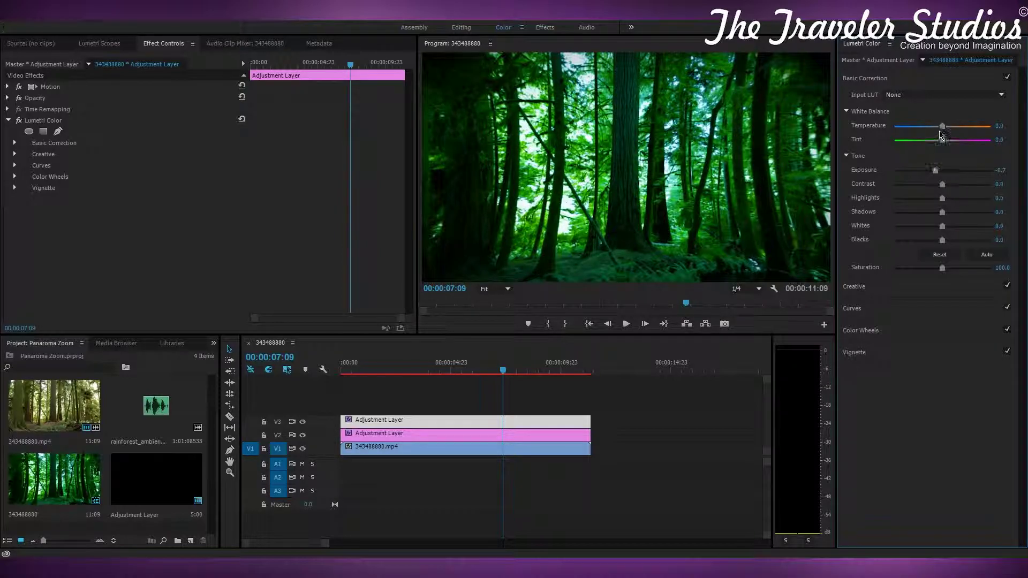
drag(942, 142, 924, 132)
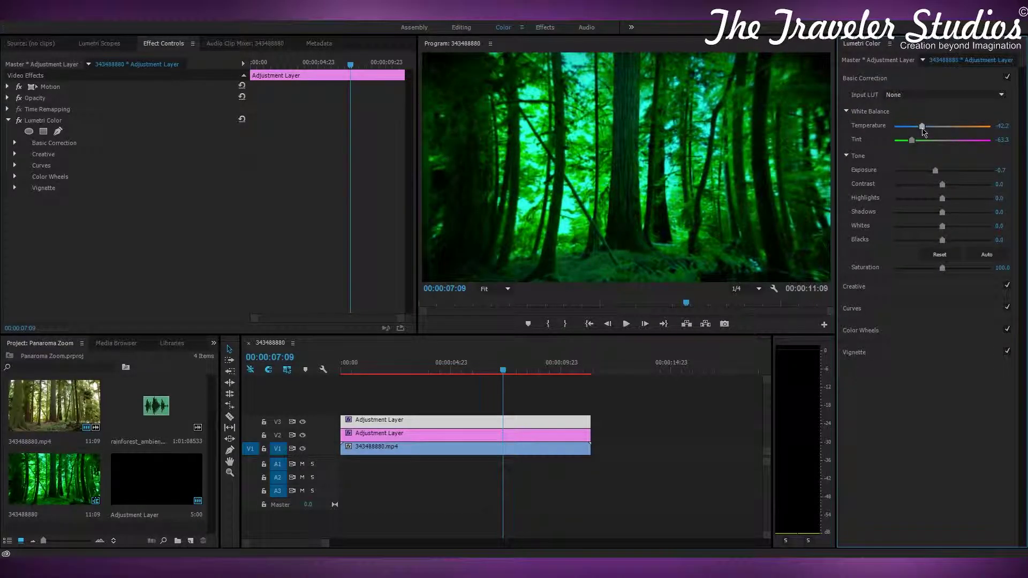
mouse_move(943, 240)
mouse_down()
mouse_move(928, 243)
mouse_move(932, 230)
mouse_up()
mouse_move(943, 185)
mouse_down()
mouse_move(964, 188)
mouse_move(938, 191)
mouse_up()
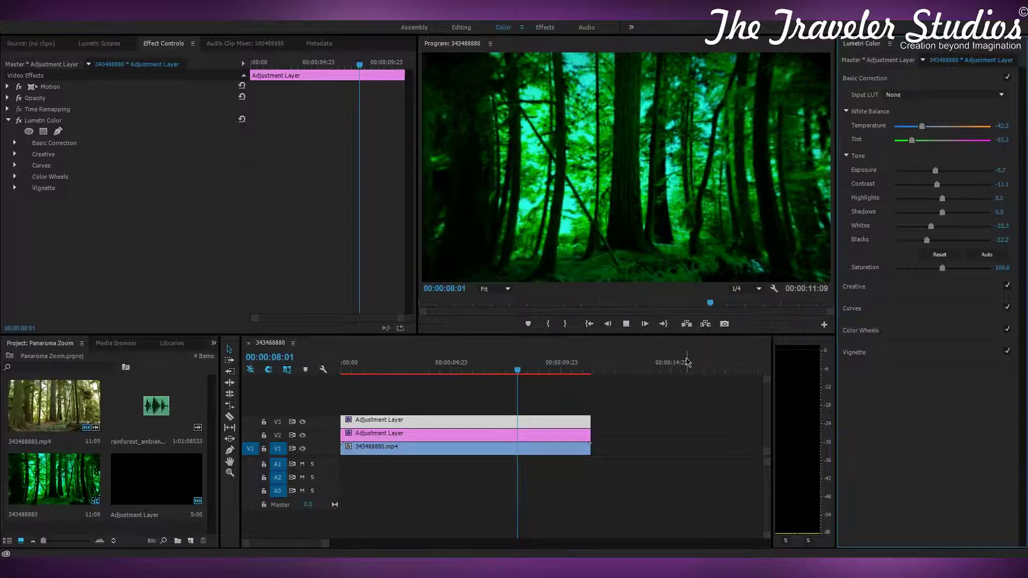
key(space)
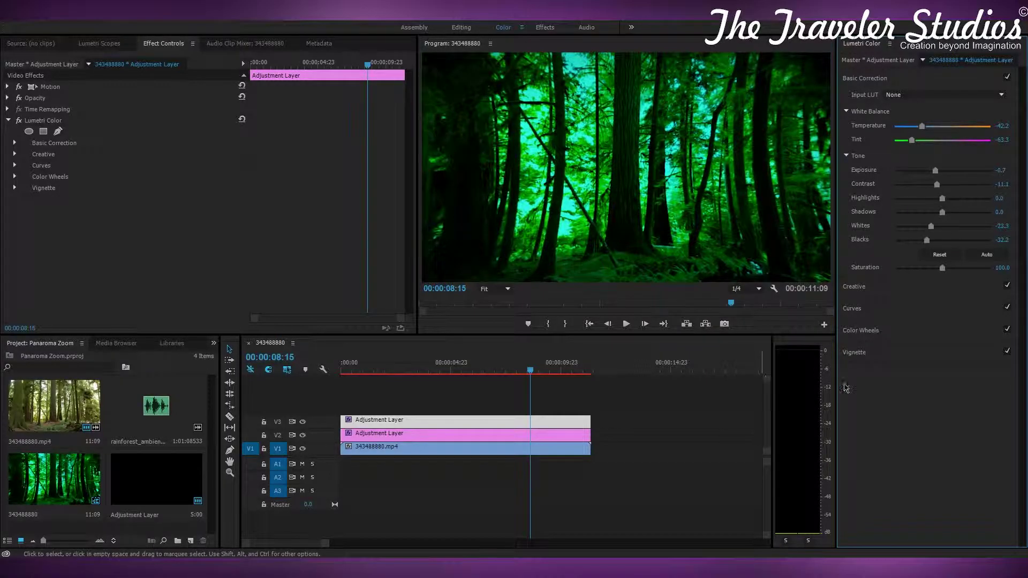
Step: Place the rainforest_ambient audio on track A1 at the sequence start
click(885, 80)
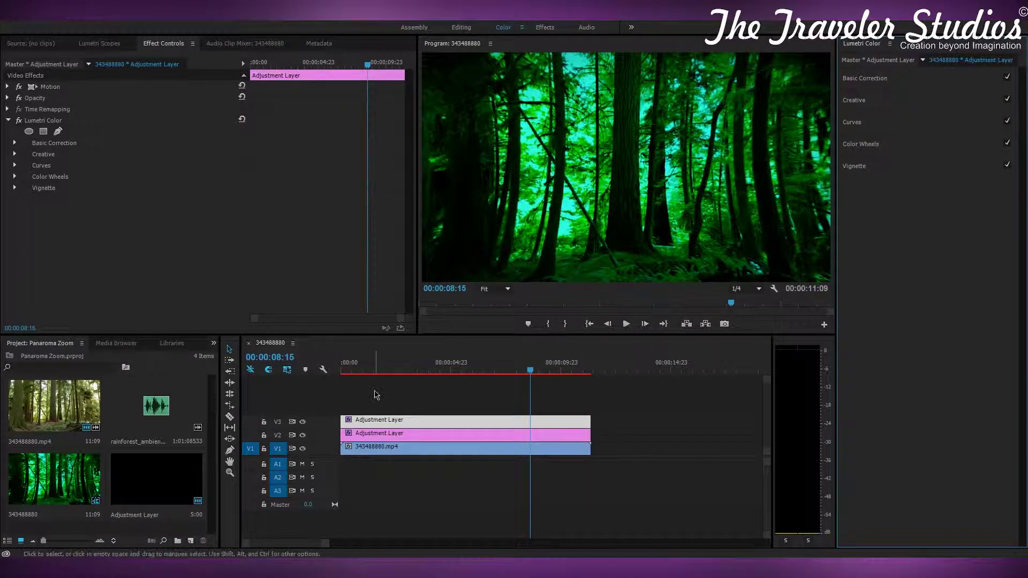
click(342, 372)
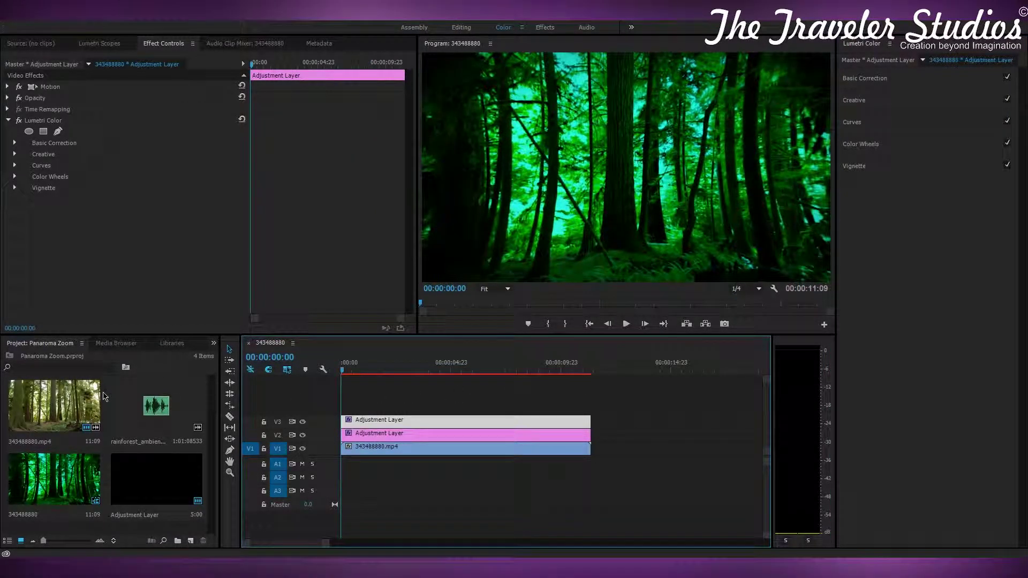
drag(156, 405, 347, 465)
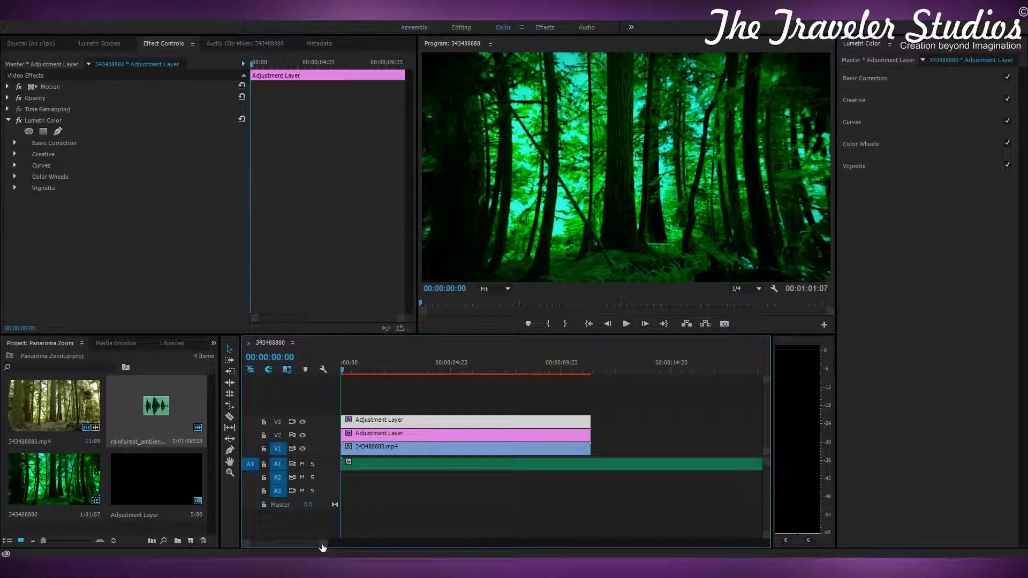
Step: Trim the ambience audio to end with the video at 00:00:11:09 and preview
drag(322, 546, 344, 546)
drag(615, 461, 392, 465)
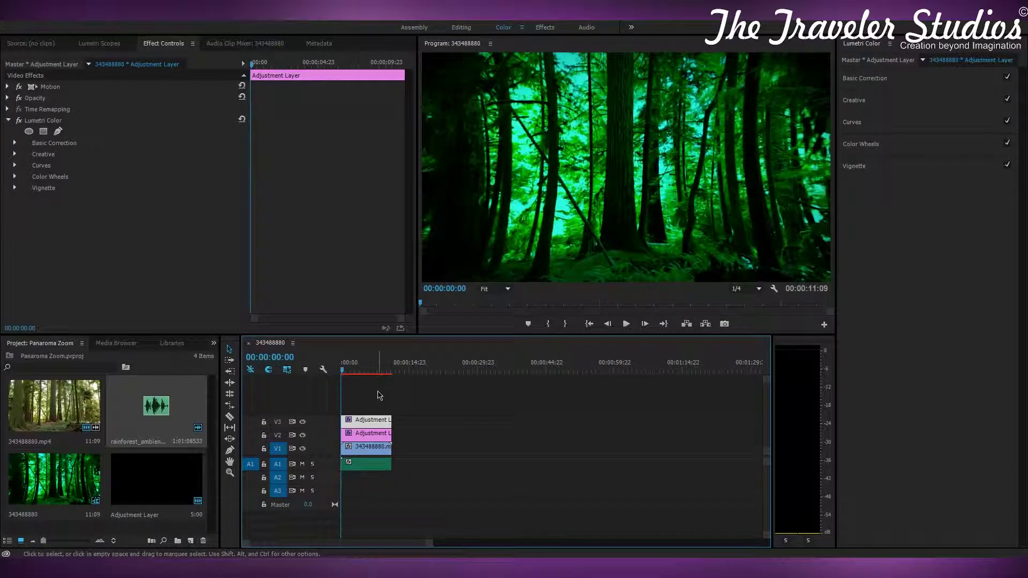
key(space)
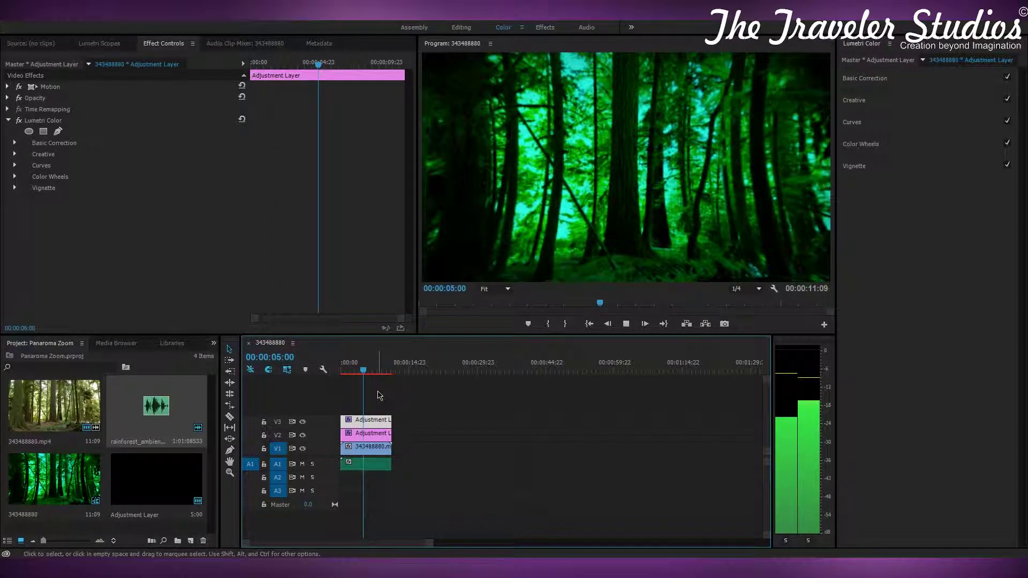
key(space)
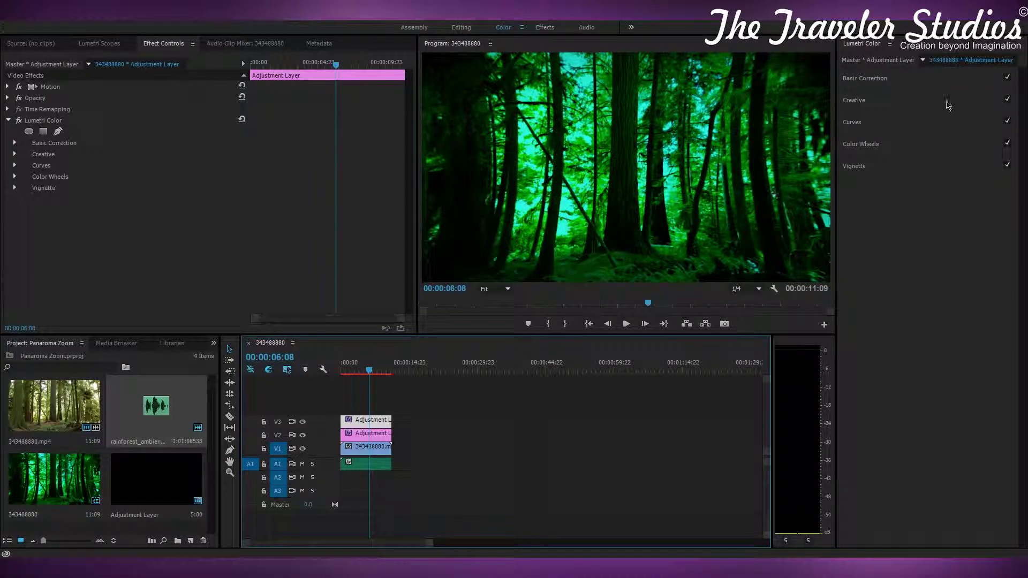
Step: Add a point on the green RGB curve and pull it down
click(905, 124)
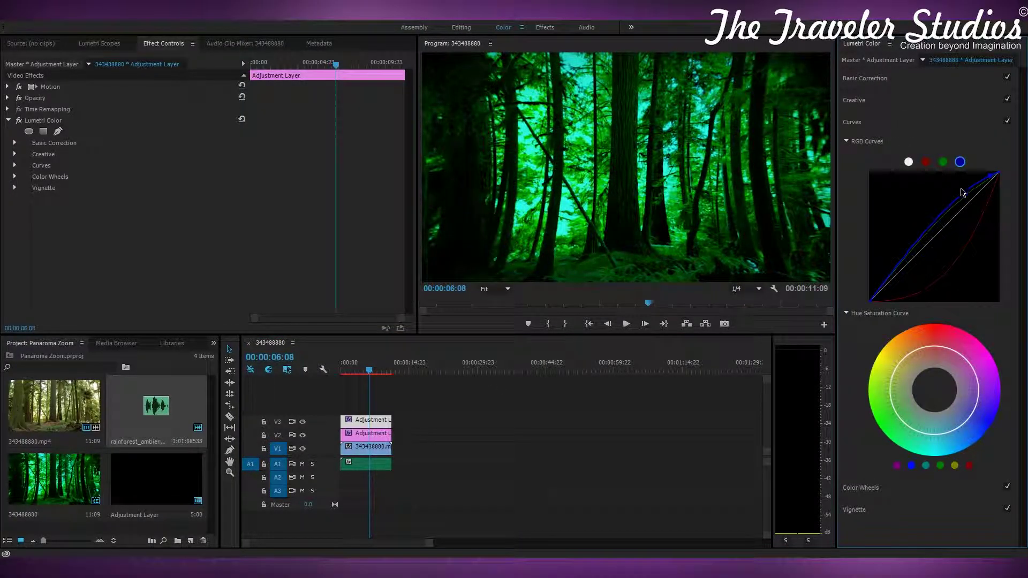
click(944, 161)
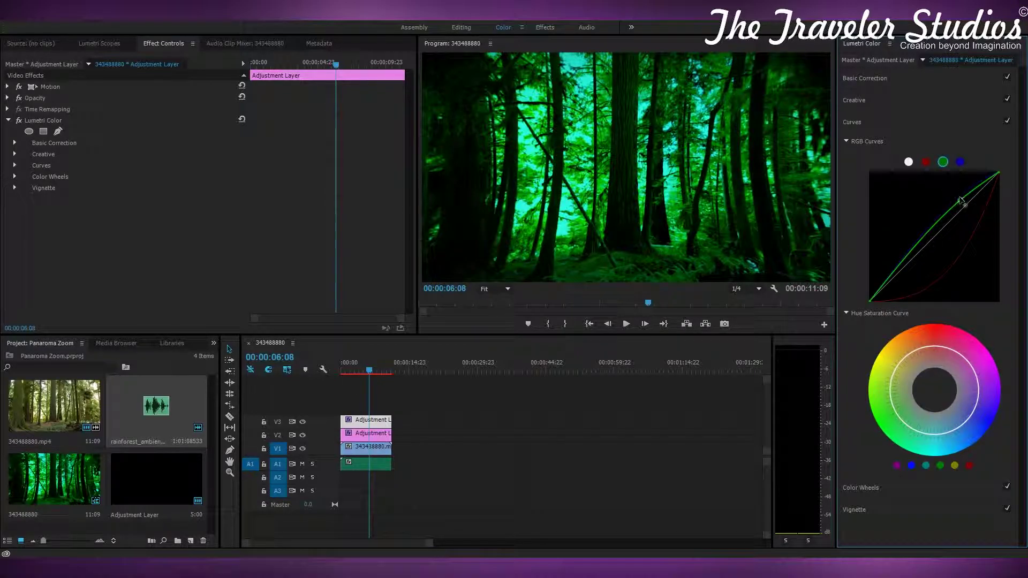
click(960, 202)
drag(960, 202, 972, 240)
Step: Raise Basic Correction Temperature to 5.6, Blacks to 30.6 and Exposure to 0.2
click(893, 81)
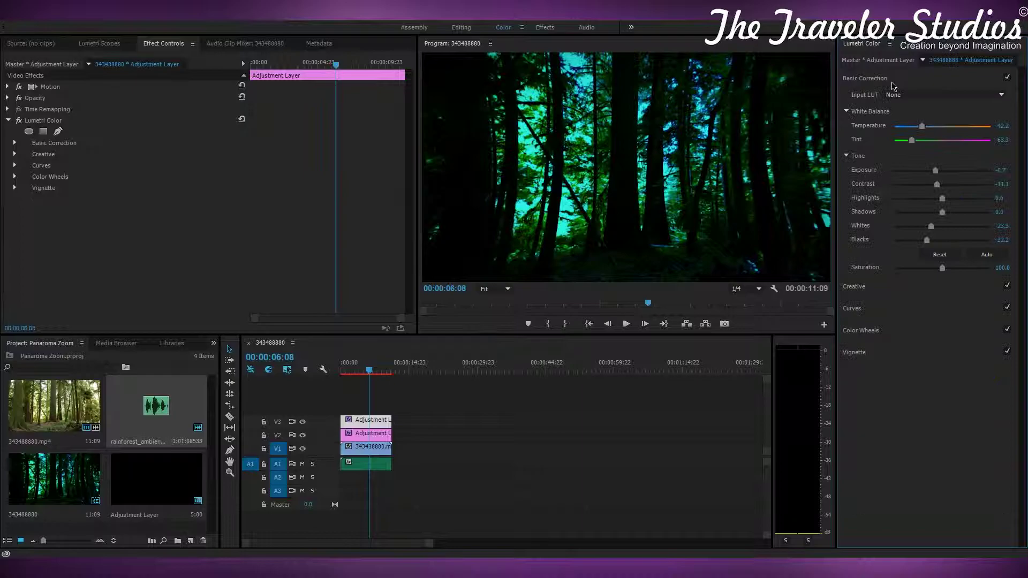
drag(922, 126, 946, 129)
drag(931, 243, 957, 242)
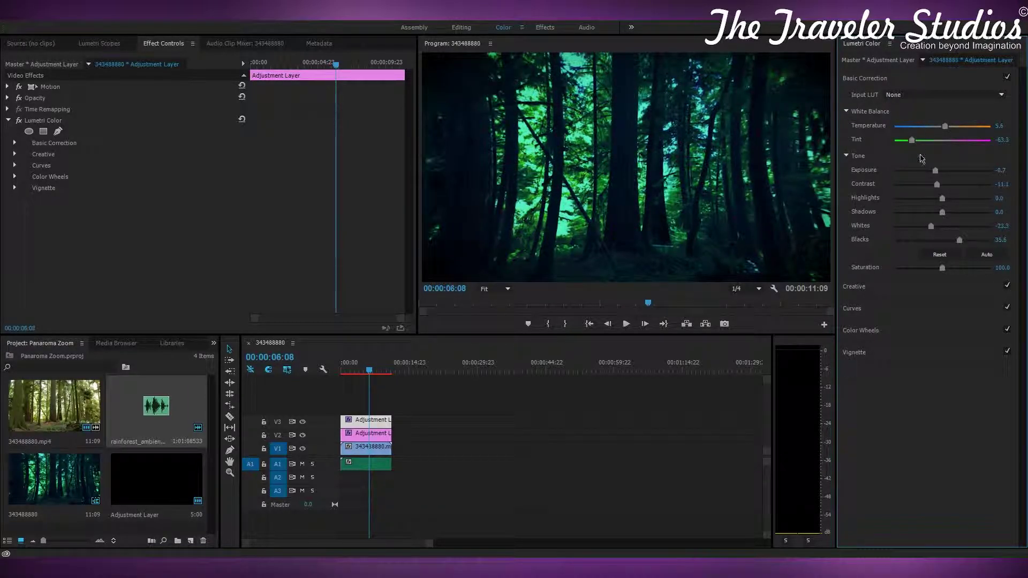
drag(937, 173, 944, 174)
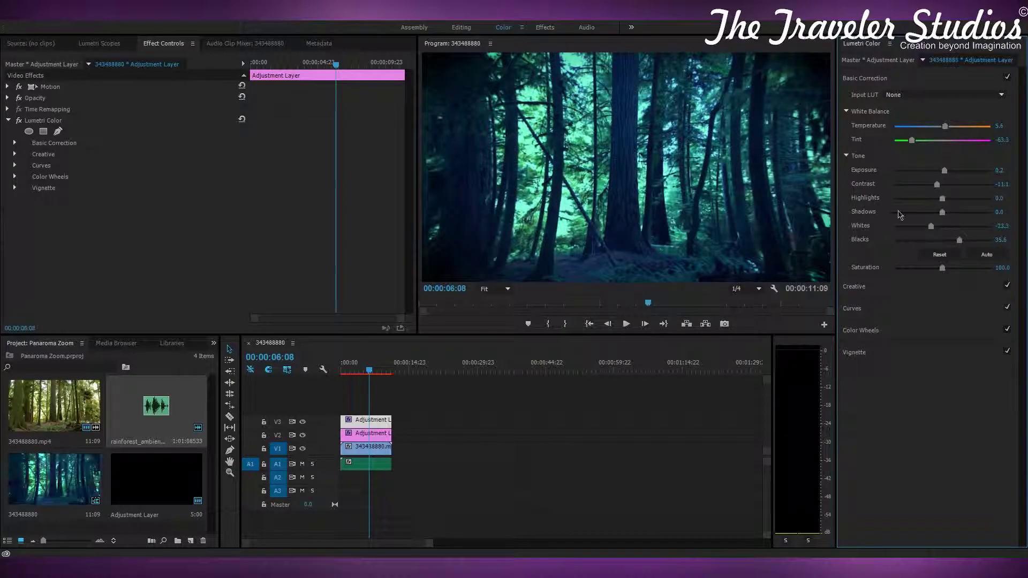
click(906, 83)
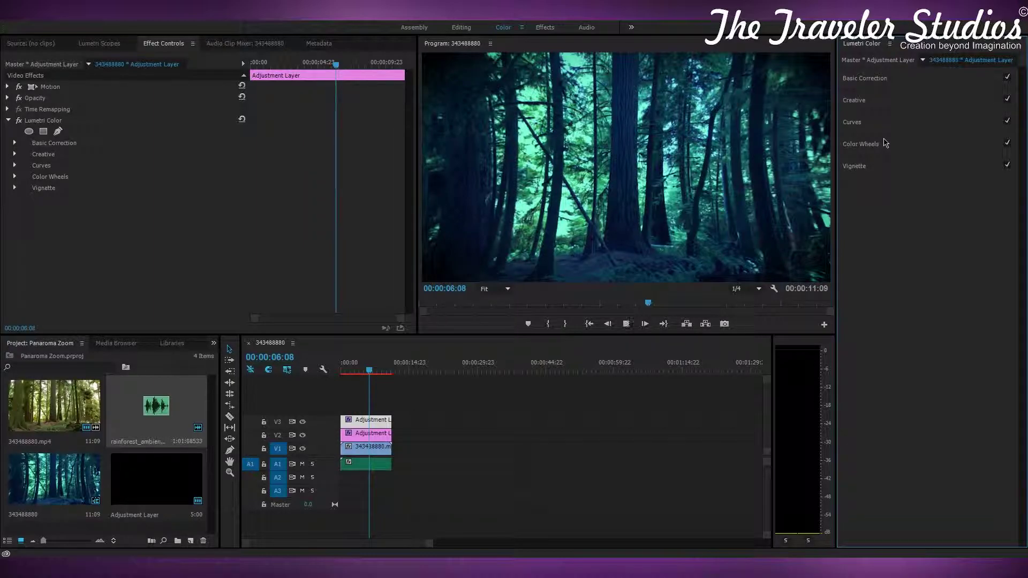
key(space)
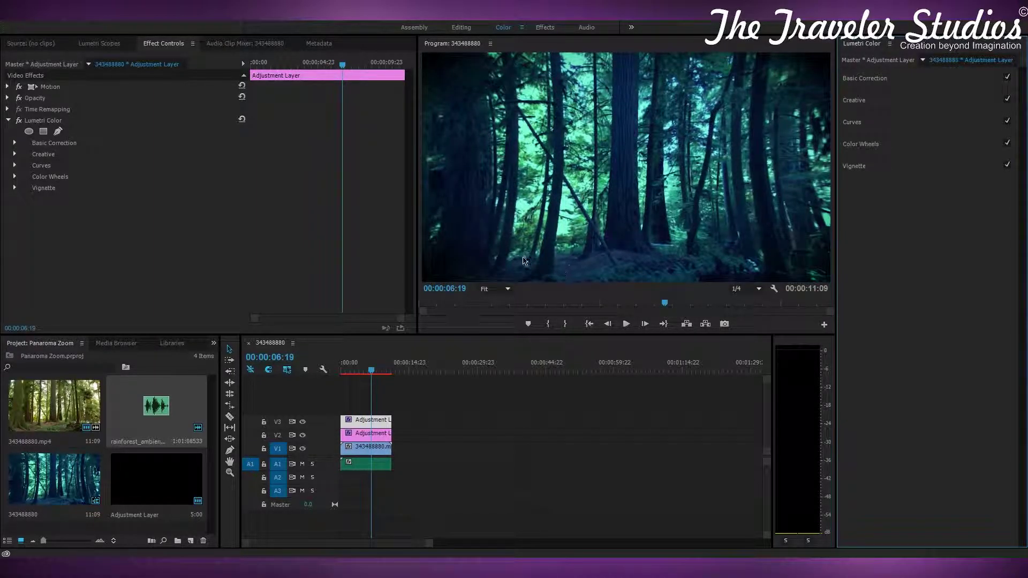